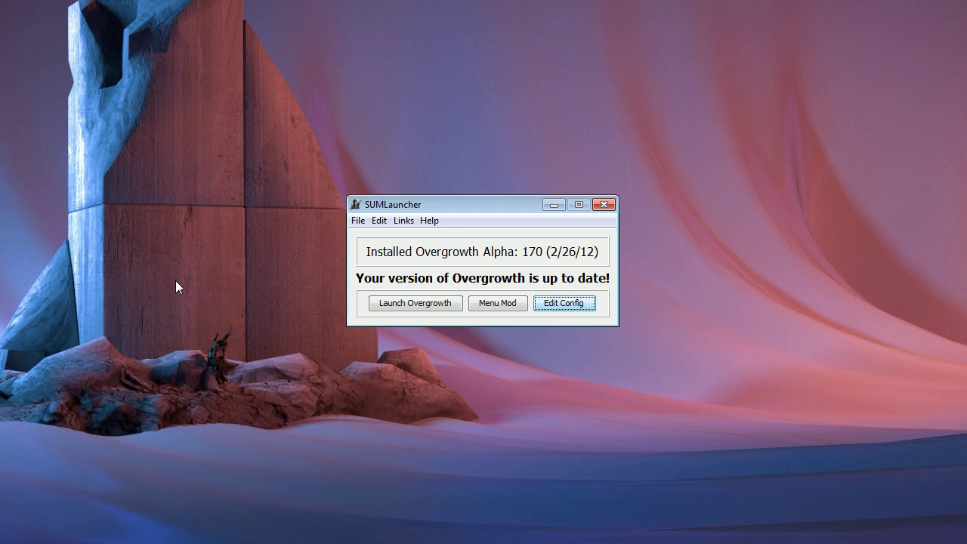
Review the launcher's install and file-removal help commands and the Menu Mod installer introduction, then cancel
{"action": "left_click", "coordinate": [358, 220]}
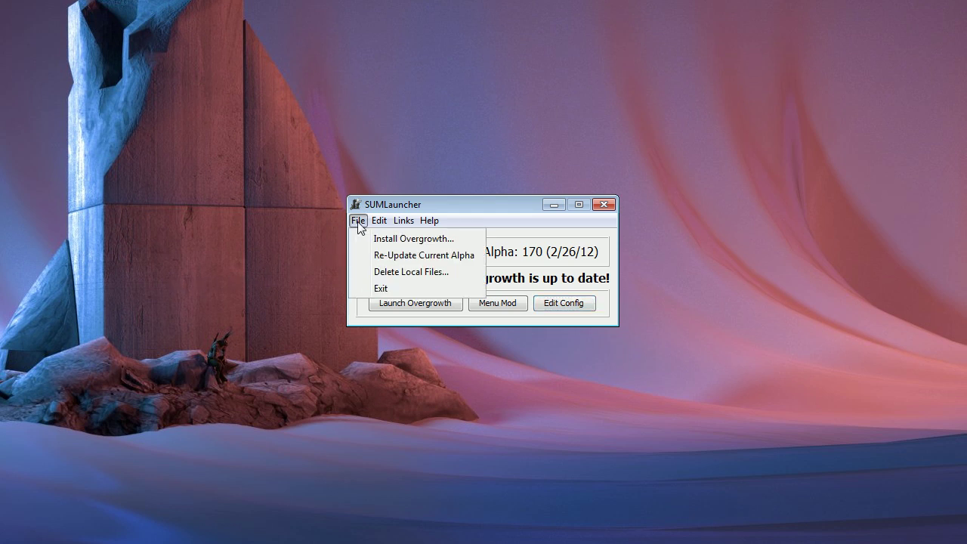
{"action": "left_click", "coordinate": [425, 223]}
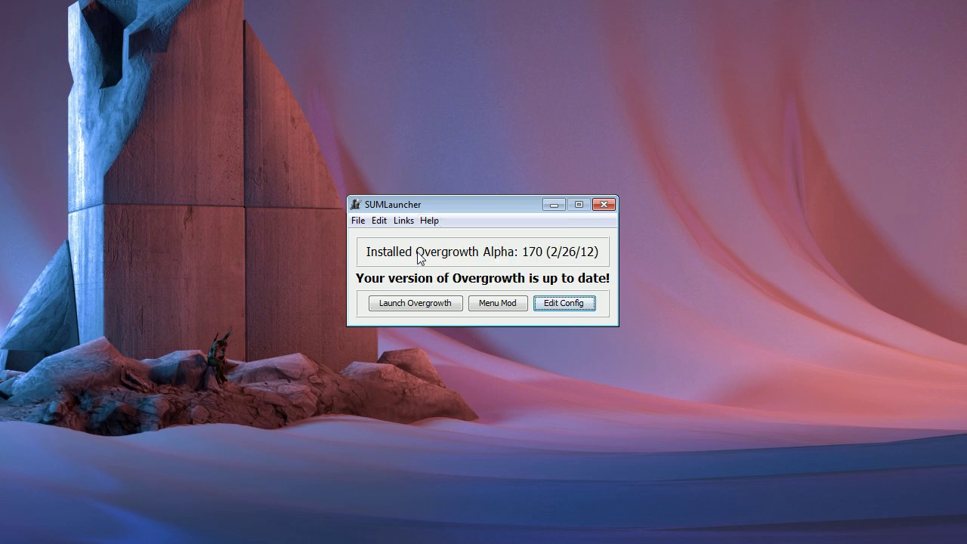
{"action": "left_click", "coordinate": [503, 305]}
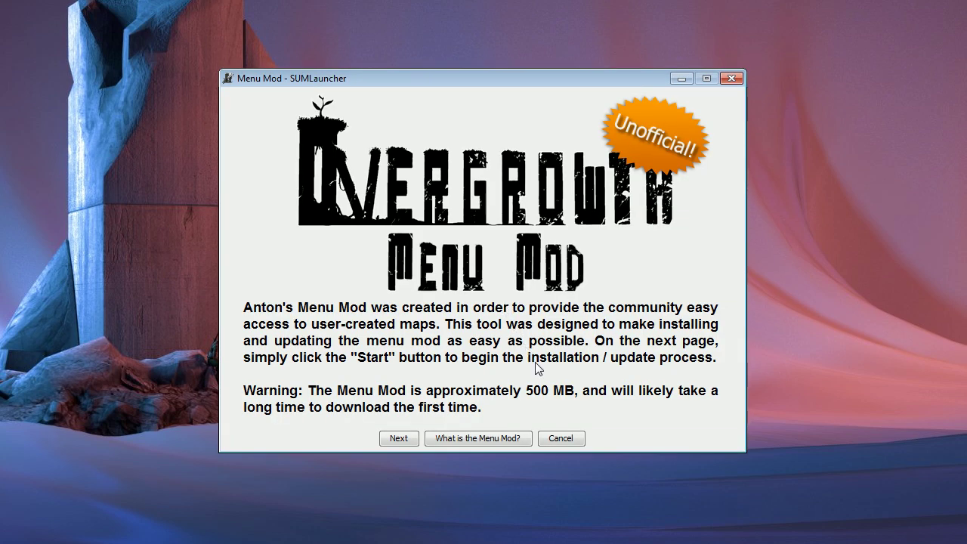
{"action": "left_click", "coordinate": [561, 438]}
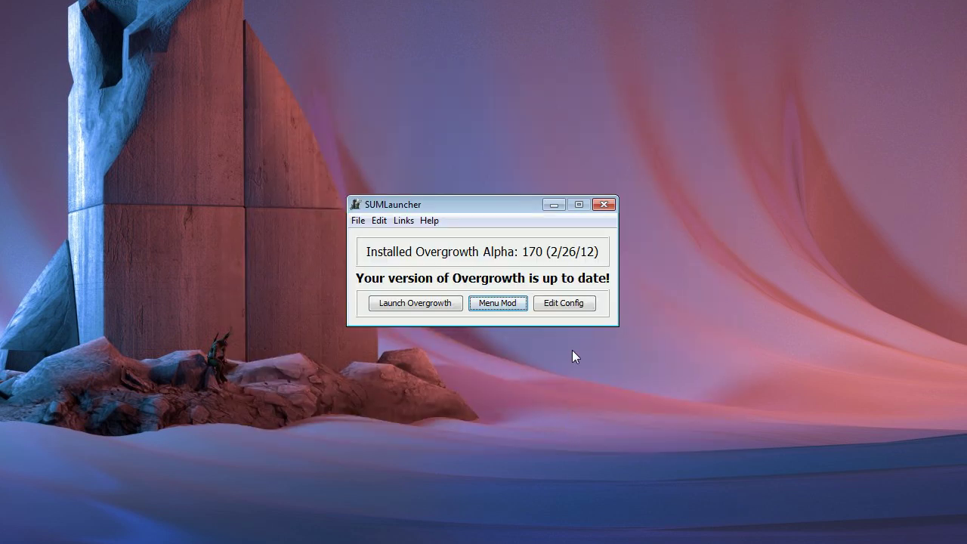
Look through the game configuration editor and close it without saving changes
{"action": "left_click", "coordinate": [565, 310]}
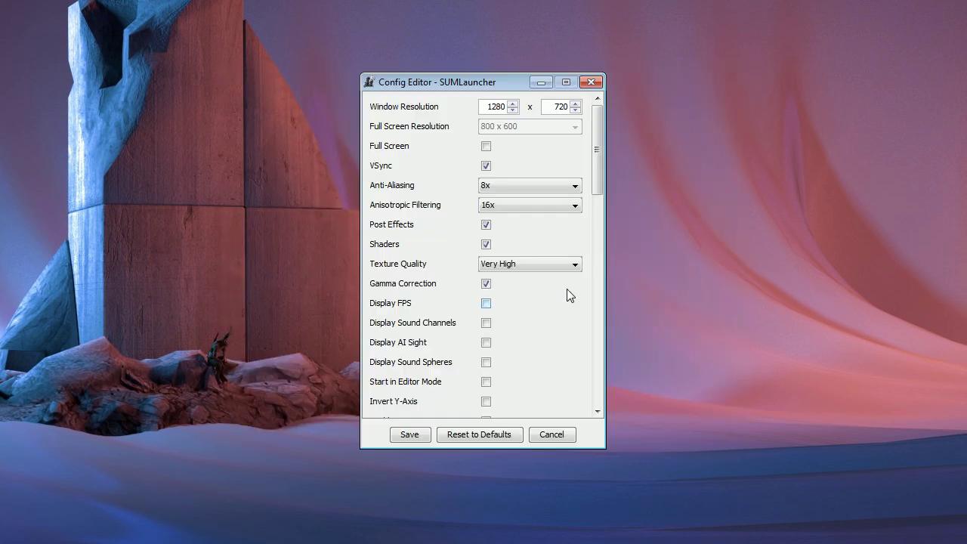
{"action": "scroll", "coordinate": [590, 163], "scroll_direction": "down", "scroll_amount": 8}
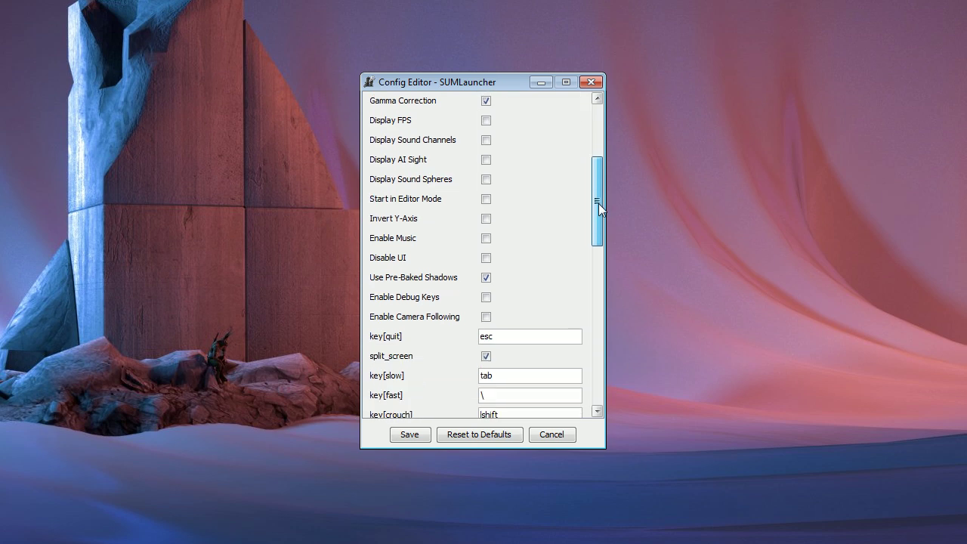
{"action": "left_click", "coordinate": [551, 436]}
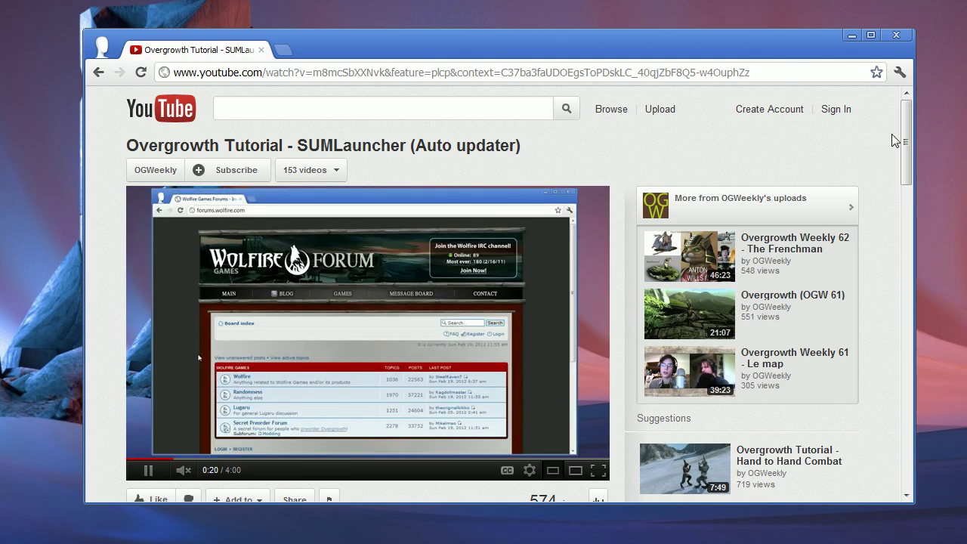
Expand the YouTube video description and follow the SUMLauncher download and support thread link
{"action": "left_click_drag", "start_coordinate": [905, 133], "coordinate": [897, 194]}
{"action": "left_click", "coordinate": [362, 298]}
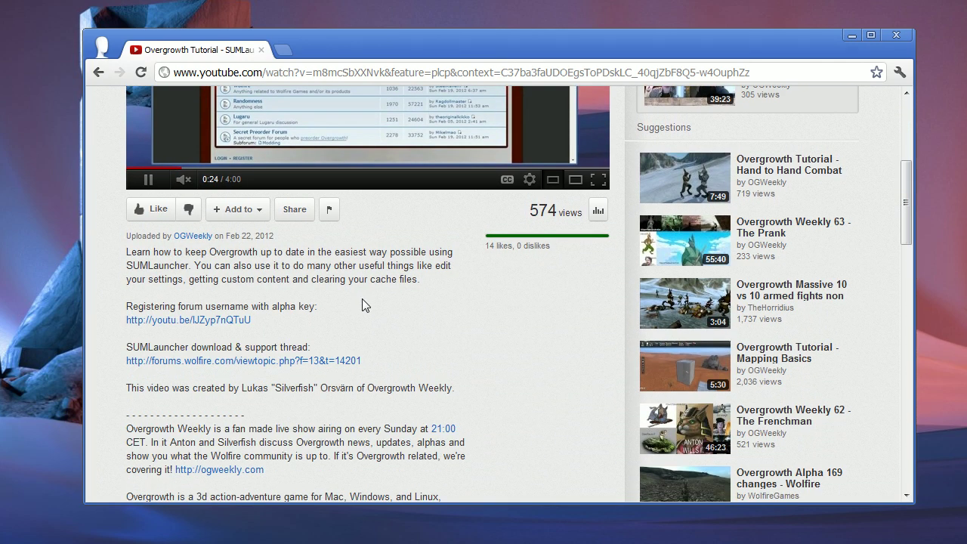
{"action": "left_click", "coordinate": [219, 361]}
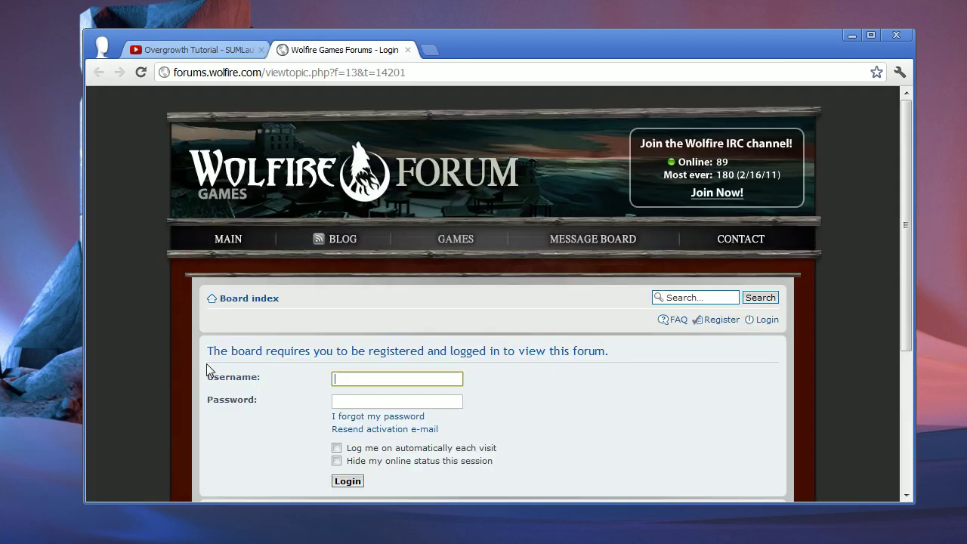
Log in to the Wolfire forum with the account username and password, then return to the thread
{"action": "type", "text": "silverfish"}
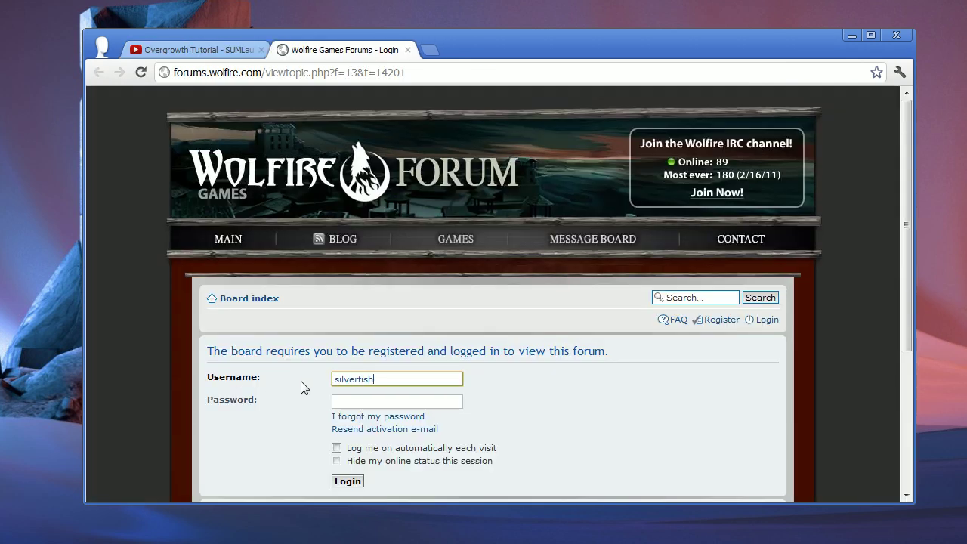
{"action": "key", "text": "Tab"}
{"action": "type", "text": "*********"}
{"action": "key", "text": "Return"}
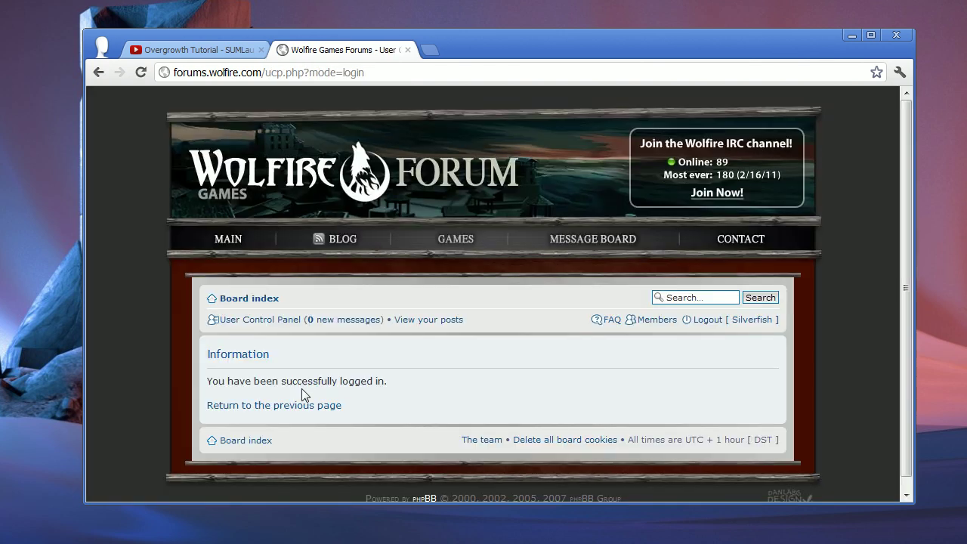
{"action": "left_click", "coordinate": [302, 404]}
{"action": "scroll", "coordinate": [302, 401], "scroll_direction": "down", "scroll_amount": 4}
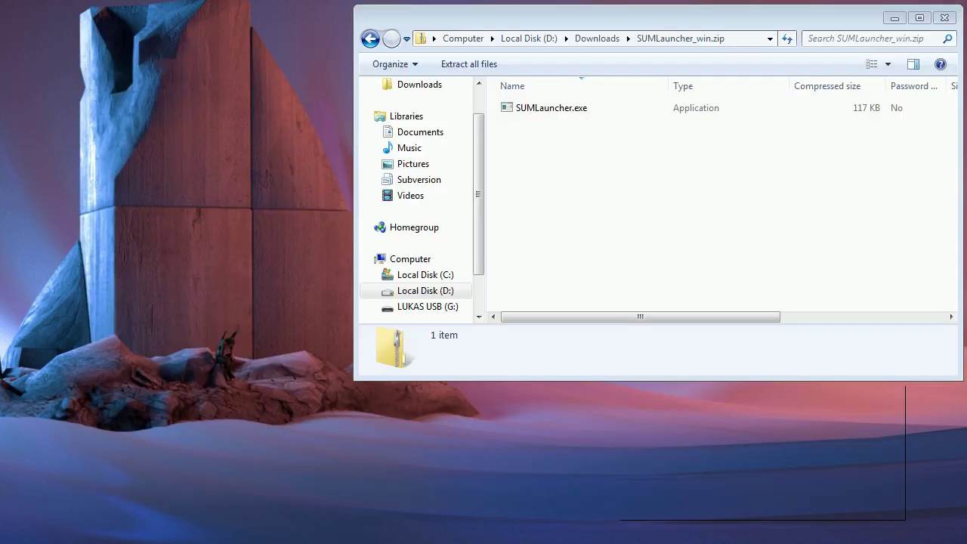
Copy SUMLauncher.exe from SUMLauncher_win.zip and paste it into D:\Games\Overgrowth
{"action": "left_click", "coordinate": [567, 113]}
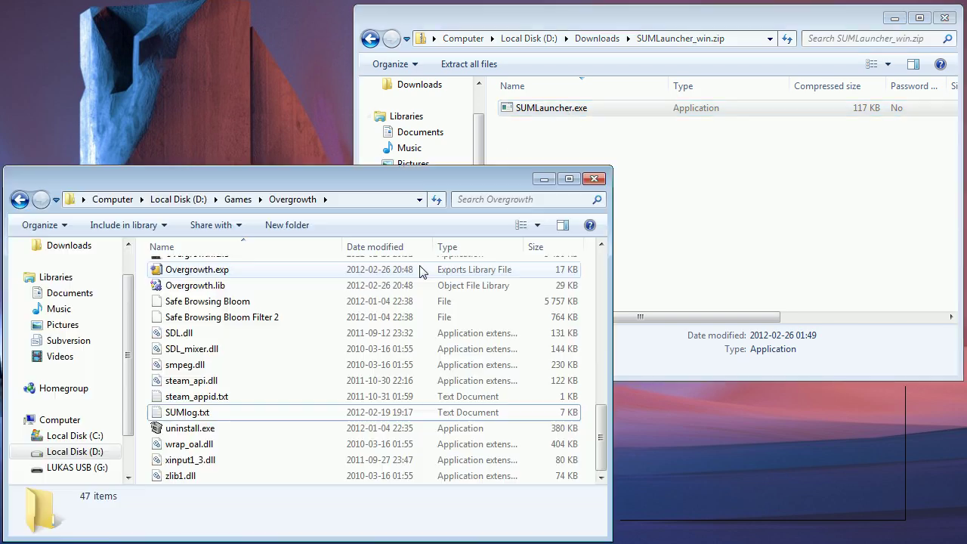
{"action": "right_click", "coordinate": [565, 114]}
{"action": "left_click", "coordinate": [510, 167]}
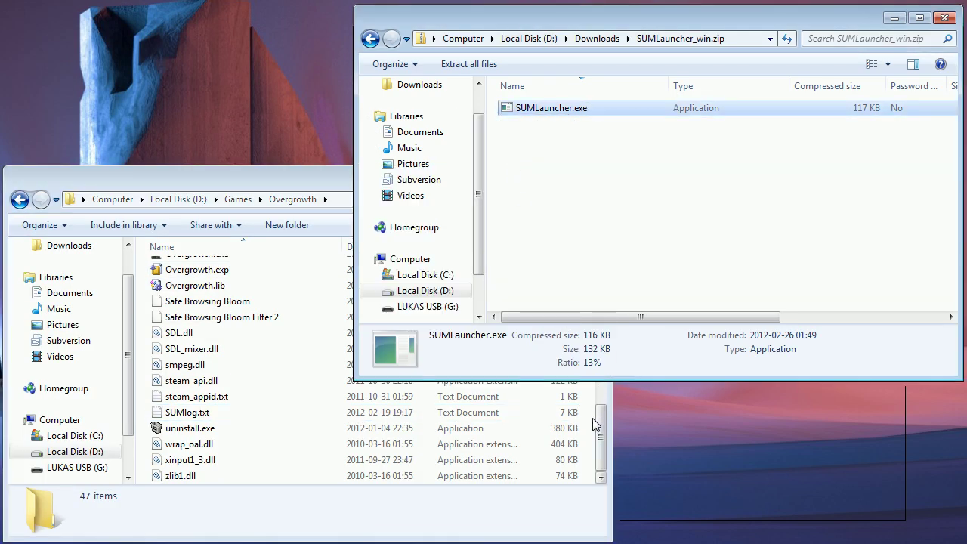
{"action": "left_click", "coordinate": [599, 476]}
{"action": "right_click", "coordinate": [586, 269]}
{"action": "left_click", "coordinate": [529, 370]}
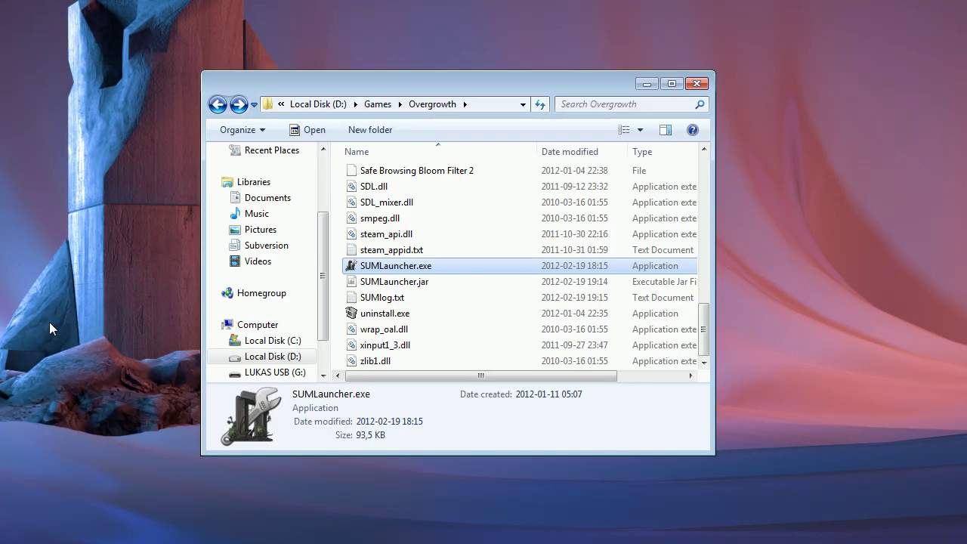
Run SUMLauncher.exe from the Overgrowth folder, then switch to the Chrome preorder panel page
{"action": "double_click", "coordinate": [388, 265]}
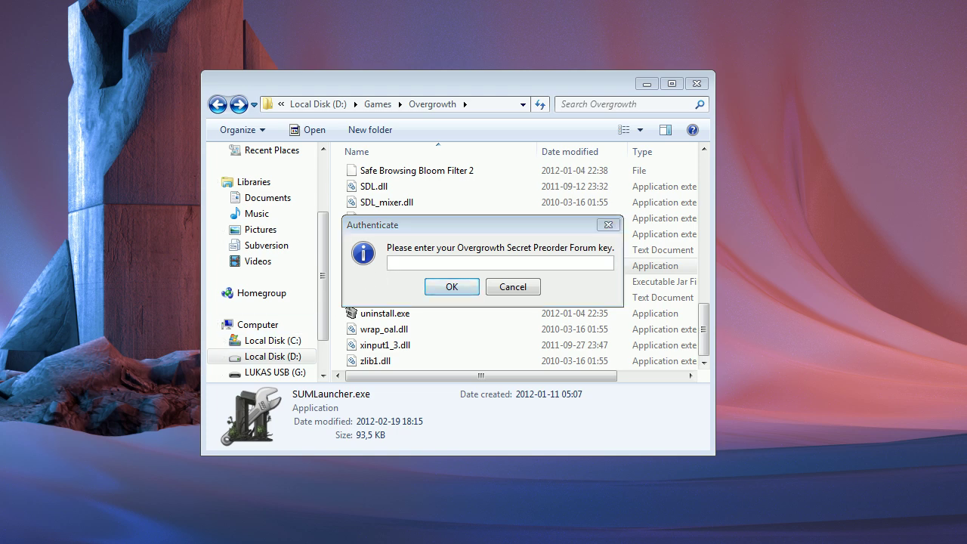
{"action": "key", "text": "alt+Tab"}
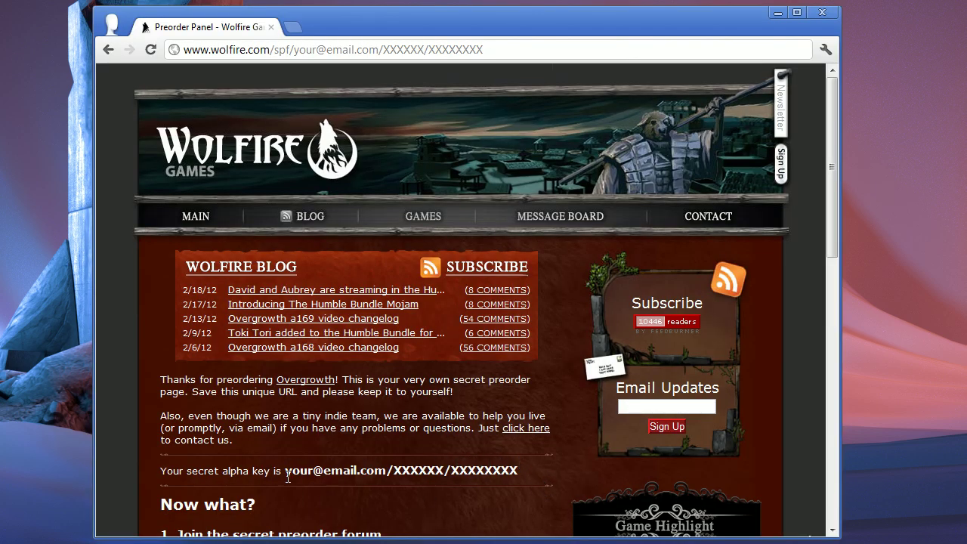
Select and copy the last segment of the secret alpha key on the preorder page
{"action": "left_click_drag", "start_coordinate": [287, 475], "coordinate": [453, 474]}
{"action": "left_click", "coordinate": [522, 471]}
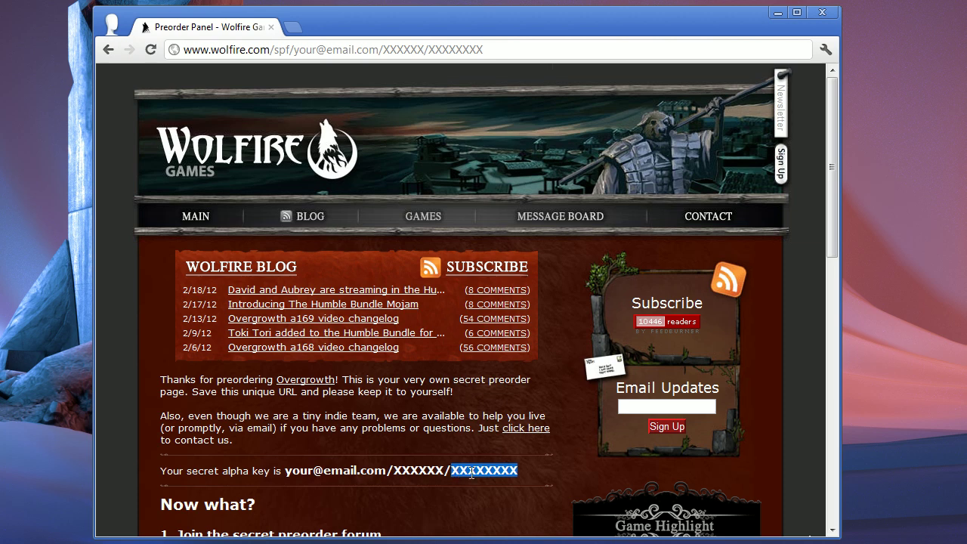
{"action": "right_click", "coordinate": [469, 473]}
{"action": "left_click", "coordinate": [511, 482]}
Paste the copied preorder key into the Authenticate prompt and confirm it
{"action": "left_click", "coordinate": [777, 12]}
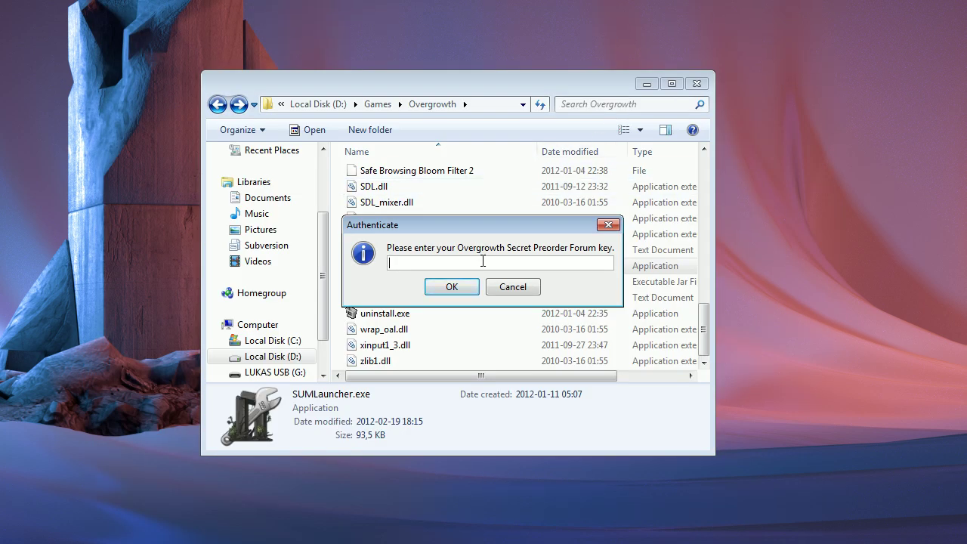
{"action": "key", "text": "ctrl+v"}
{"action": "left_click", "coordinate": [450, 288]}
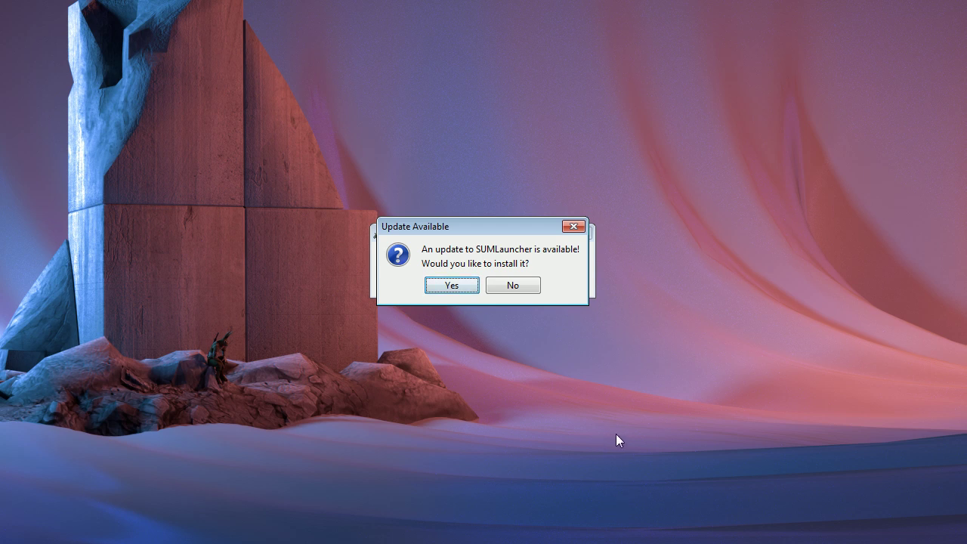
Accept the SUMLauncher update so the launcher reopens showing Alpha 169 available
{"action": "left_click", "coordinate": [452, 287]}
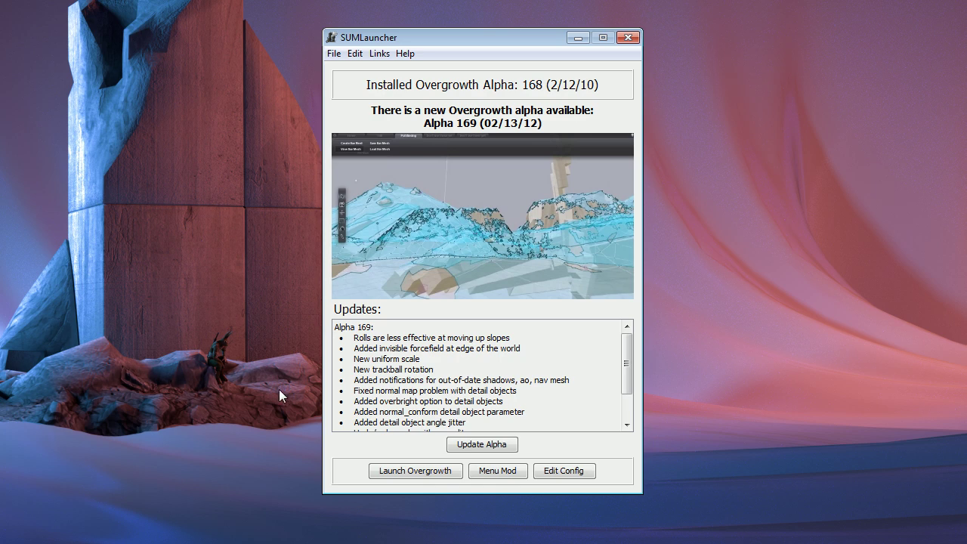
Run Update Alpha to download Overgrowth Alpha 169 (2/12/12)
{"action": "left_click", "coordinate": [465, 447]}
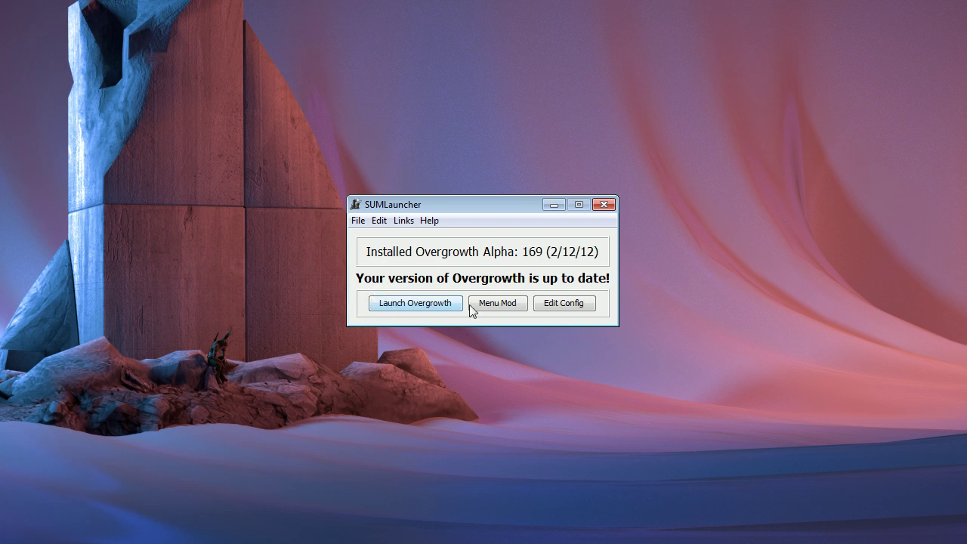
{"action": "left_click", "coordinate": [497, 303]}
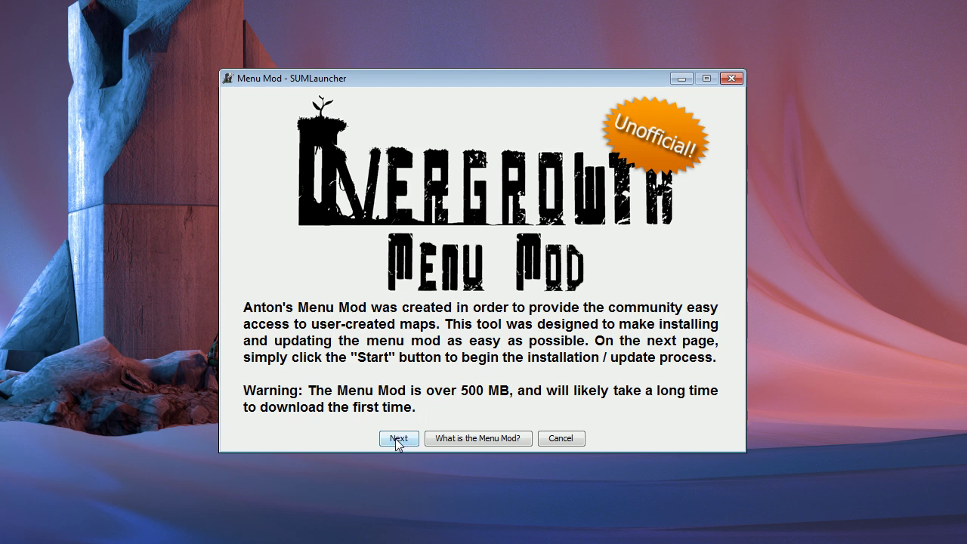
{"action": "left_click", "coordinate": [566, 439]}
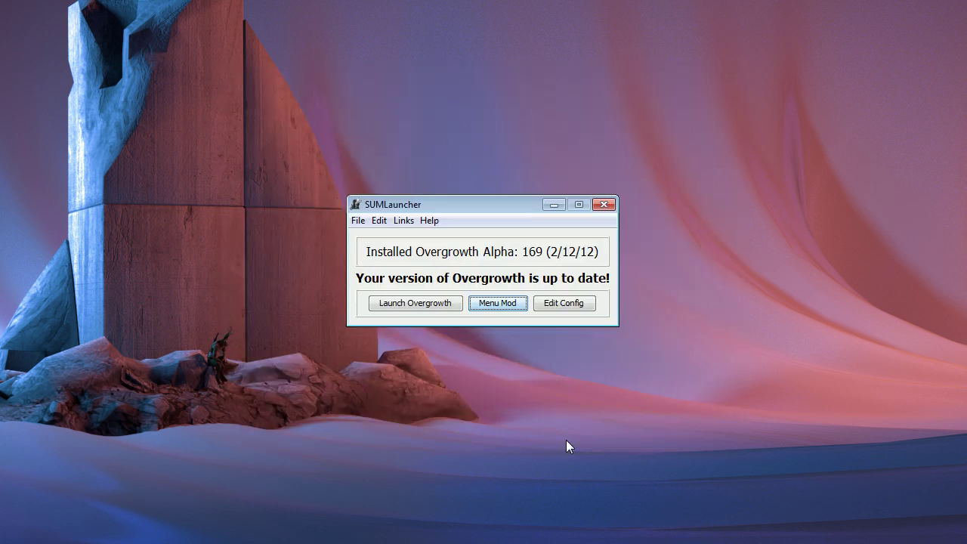
{"action": "left_click", "coordinate": [565, 306]}
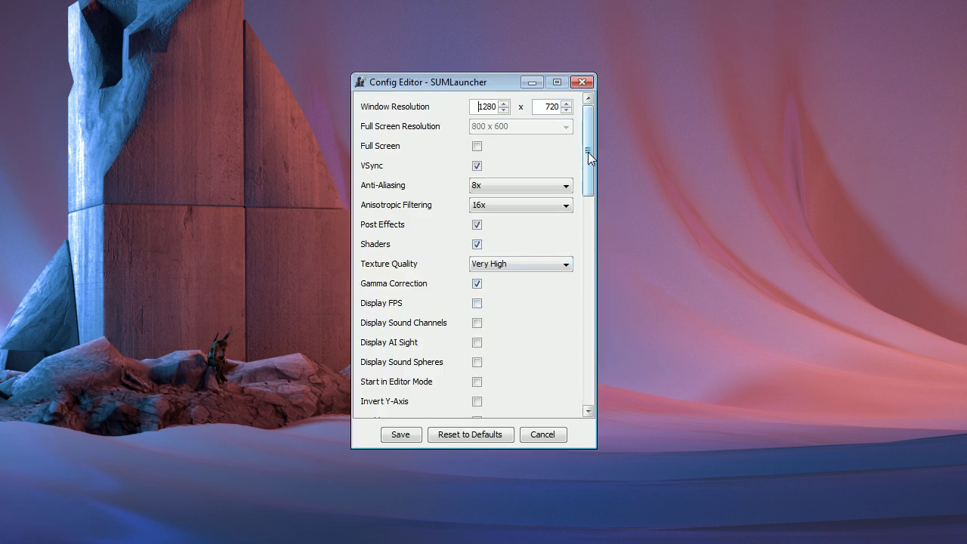
{"action": "scroll", "coordinate": [588, 155], "scroll_direction": "down", "scroll_amount": 2}
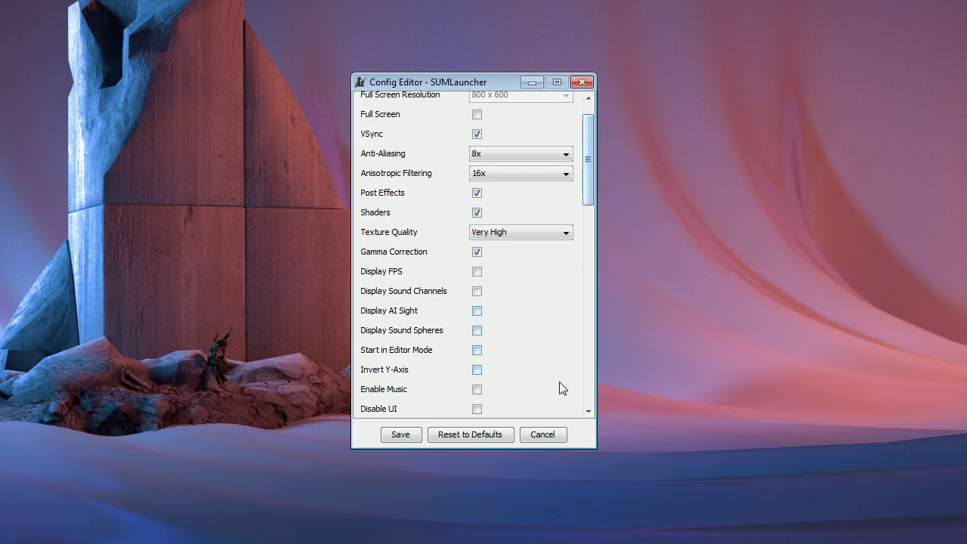
{"action": "left_click", "coordinate": [542, 436]}
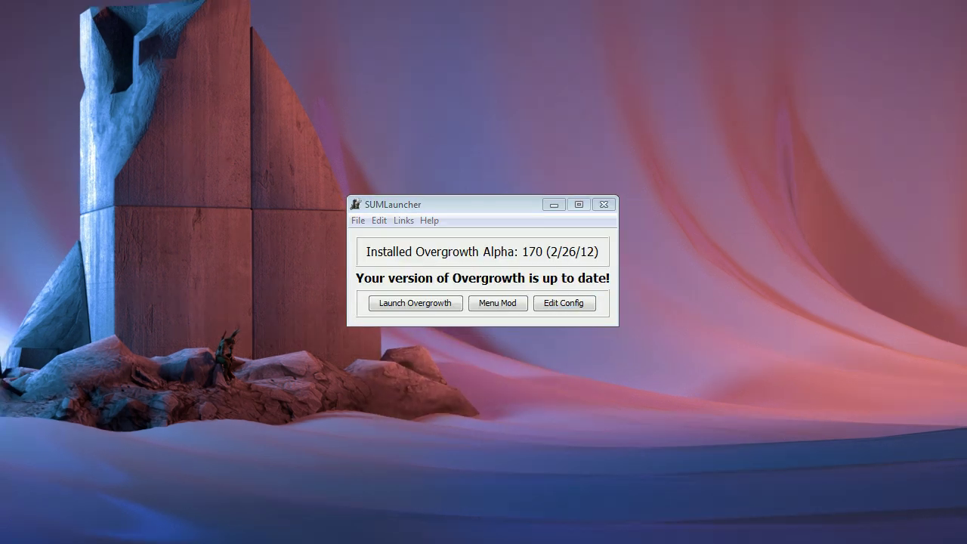
{"action": "left_click", "coordinate": [358, 224]}
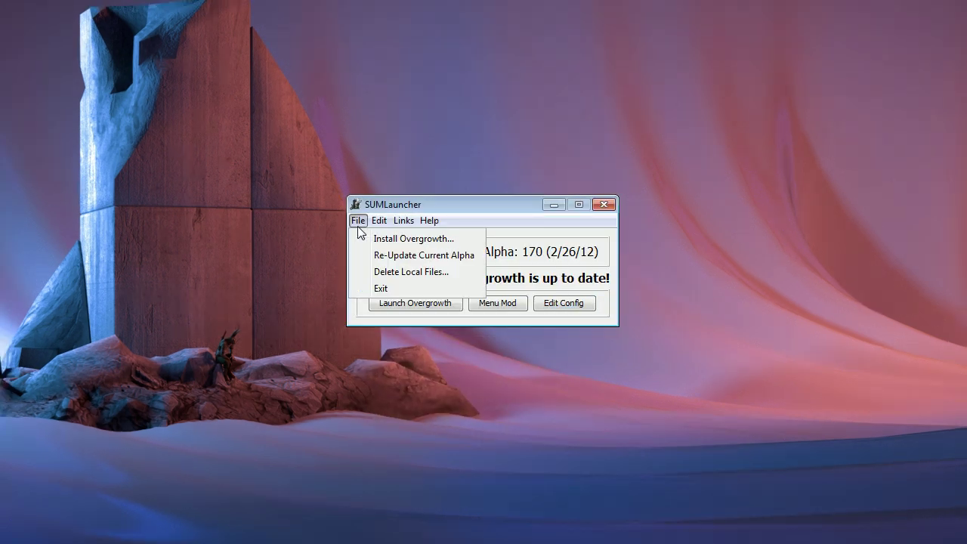
{"action": "left_click", "coordinate": [359, 272]}
{"action": "left_click", "coordinate": [502, 329]}
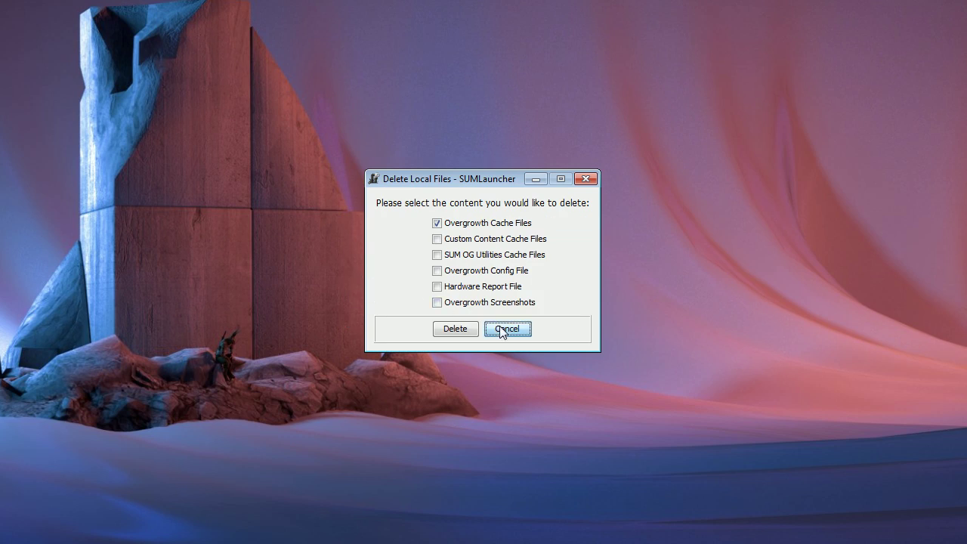
{"action": "left_click", "coordinate": [358, 221]}
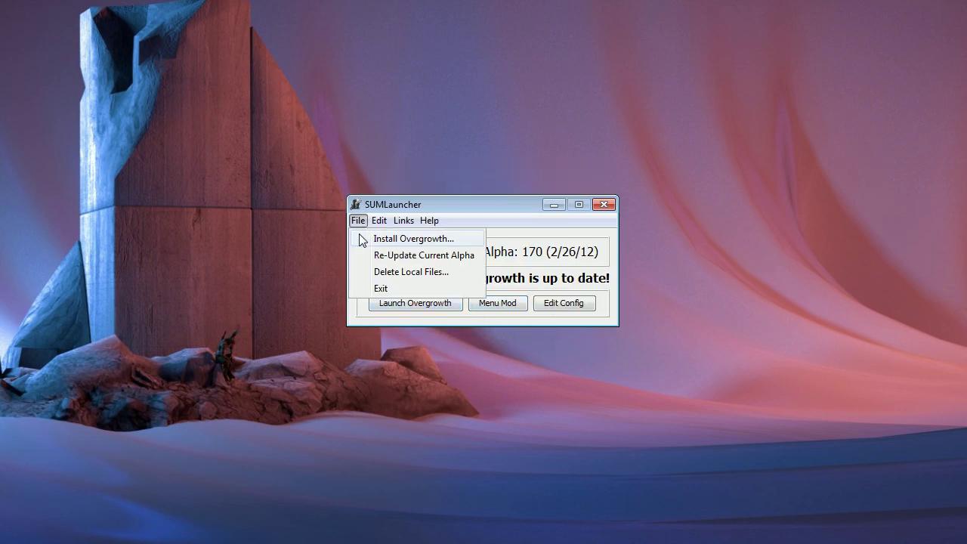
{"action": "left_click", "coordinate": [360, 240]}
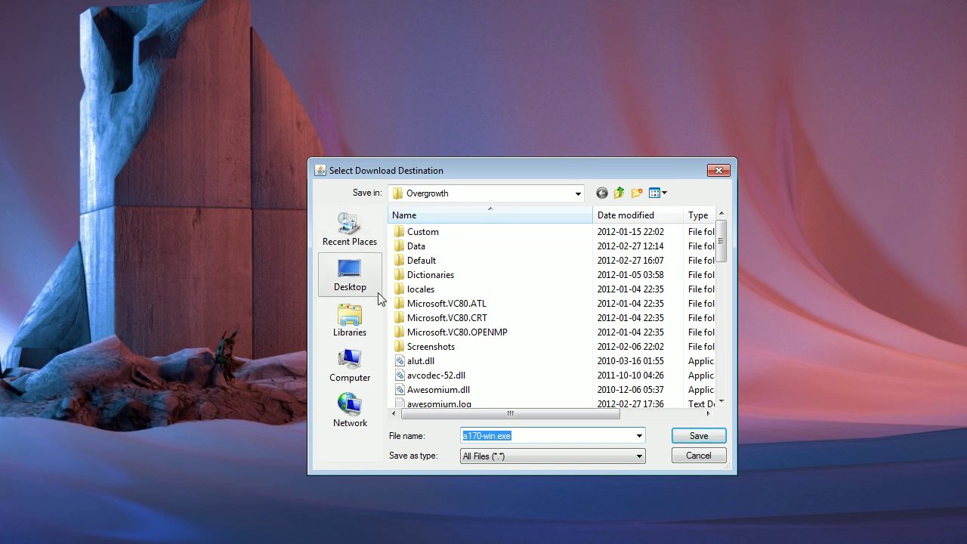
{"action": "left_click", "coordinate": [595, 435]}
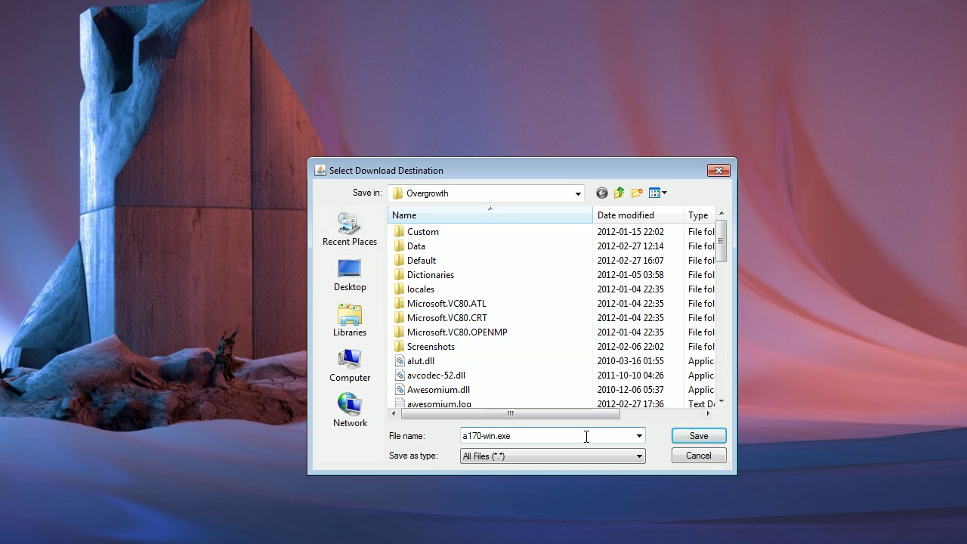
{"action": "mouse_move", "coordinate": [584, 434]}
{"action": "left_mouse_down"}
{"action": "mouse_move", "coordinate": [507, 435]}
{"action": "mouse_move", "coordinate": [574, 435]}
{"action": "left_mouse_up"}
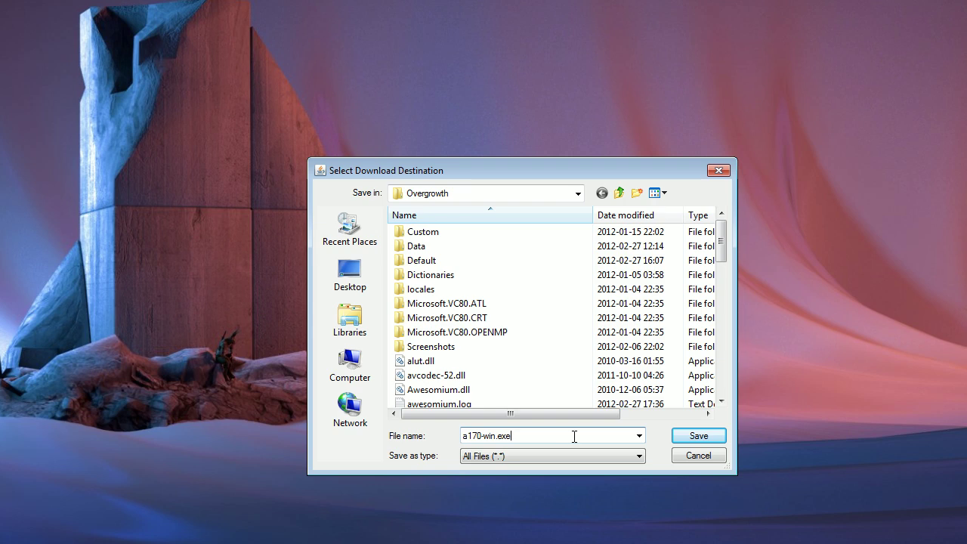
{"action": "left_click", "coordinate": [692, 456]}
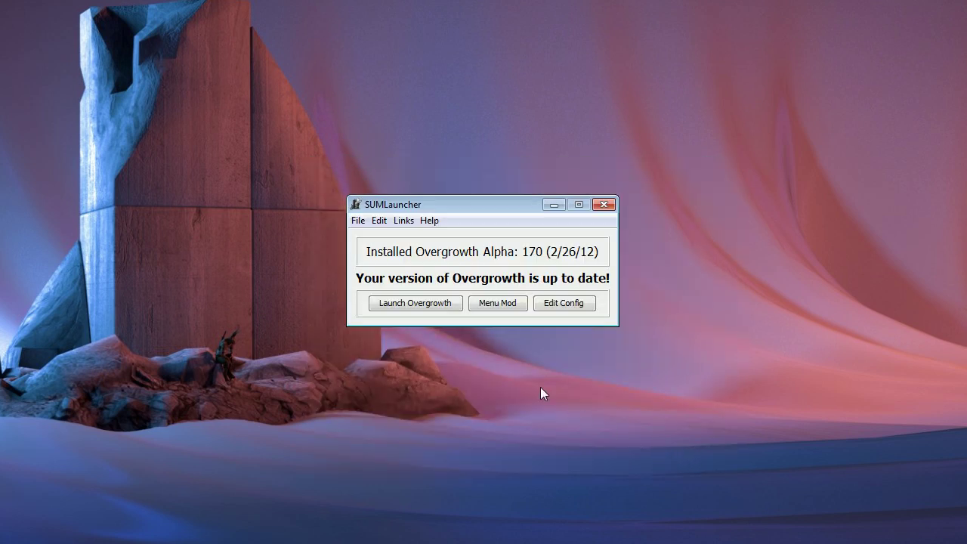
Open Edit > Preferences, toggle multiple-alpha auto-updating, and cancel the executable location picker
{"action": "left_click", "coordinate": [375, 222]}
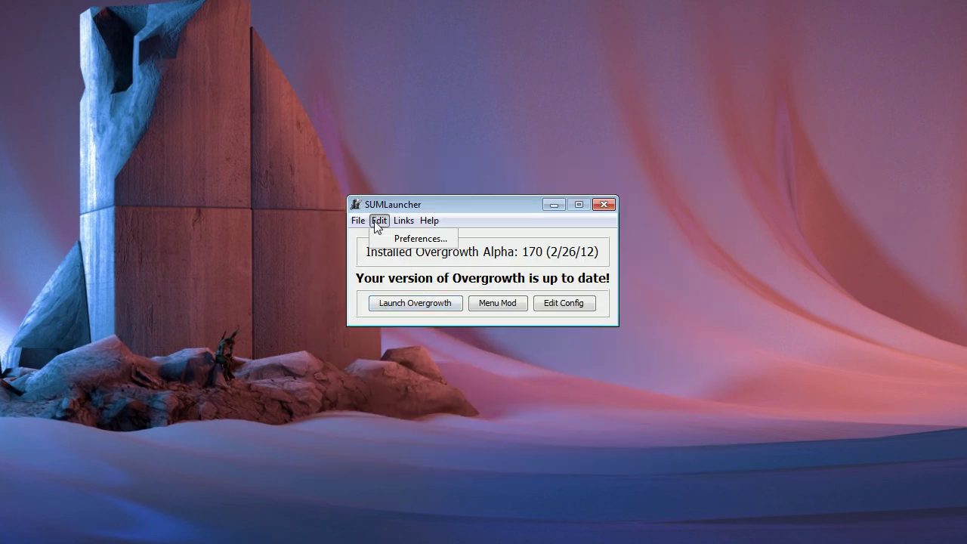
{"action": "left_click", "coordinate": [377, 238]}
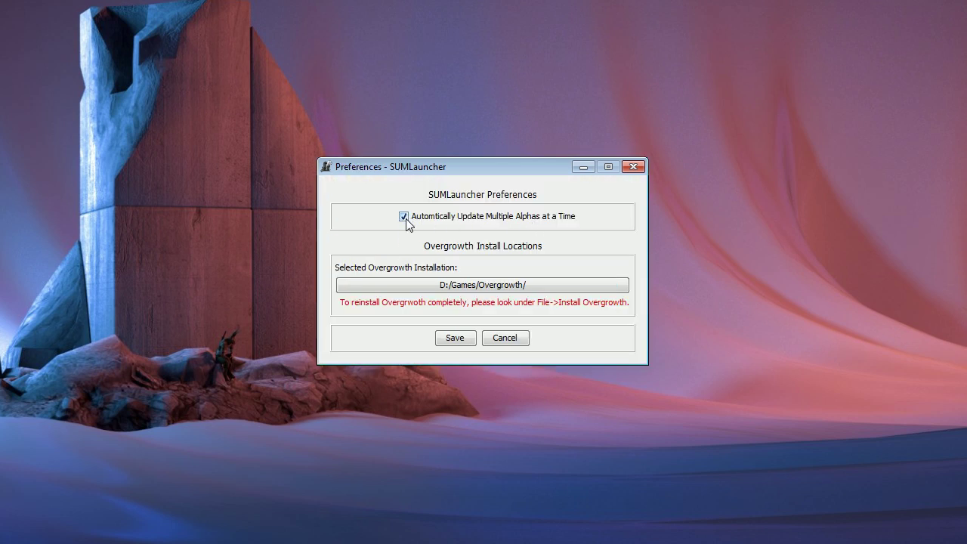
{"action": "left_click", "coordinate": [404, 217]}
{"action": "left_click", "coordinate": [425, 285]}
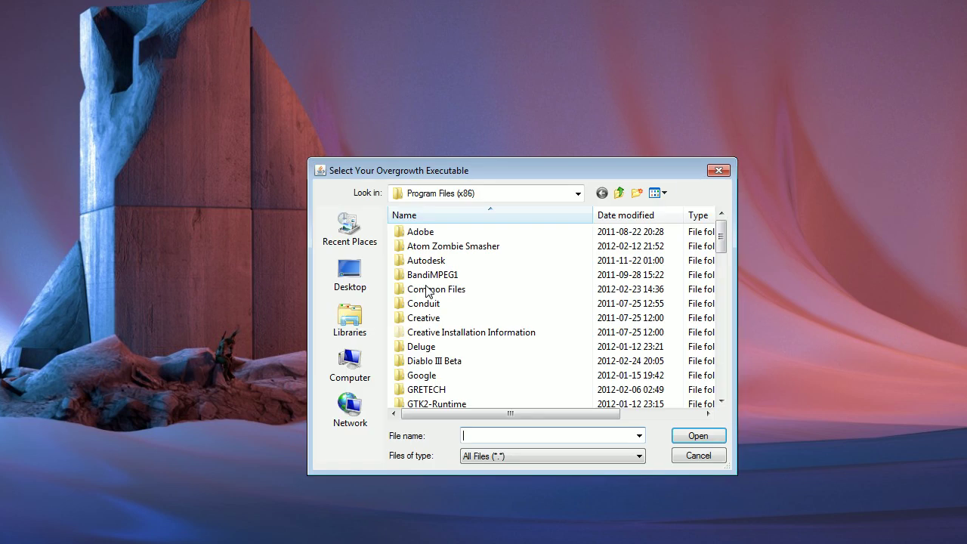
{"action": "left_click", "coordinate": [695, 457]}
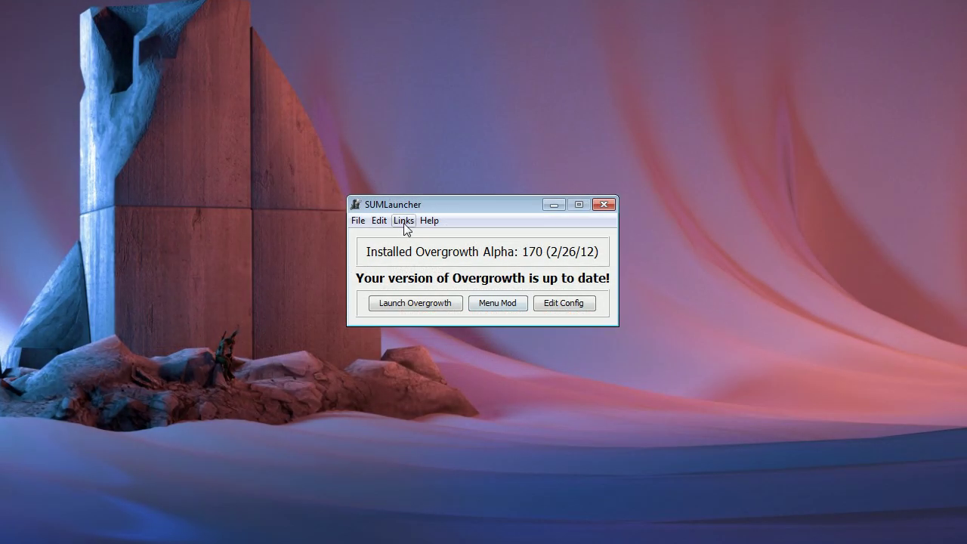
{"action": "left_click", "coordinate": [404, 220]}
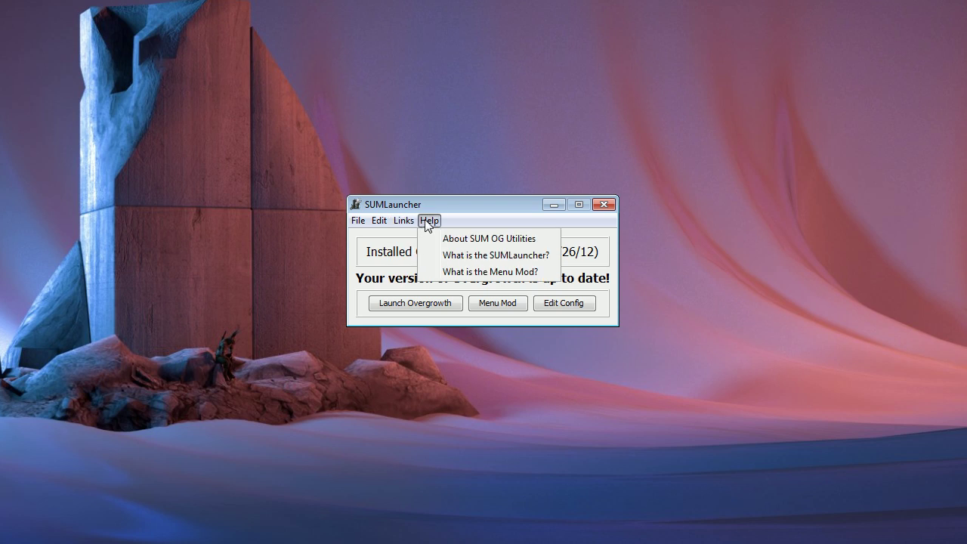
{"action": "left_click", "coordinate": [427, 221]}
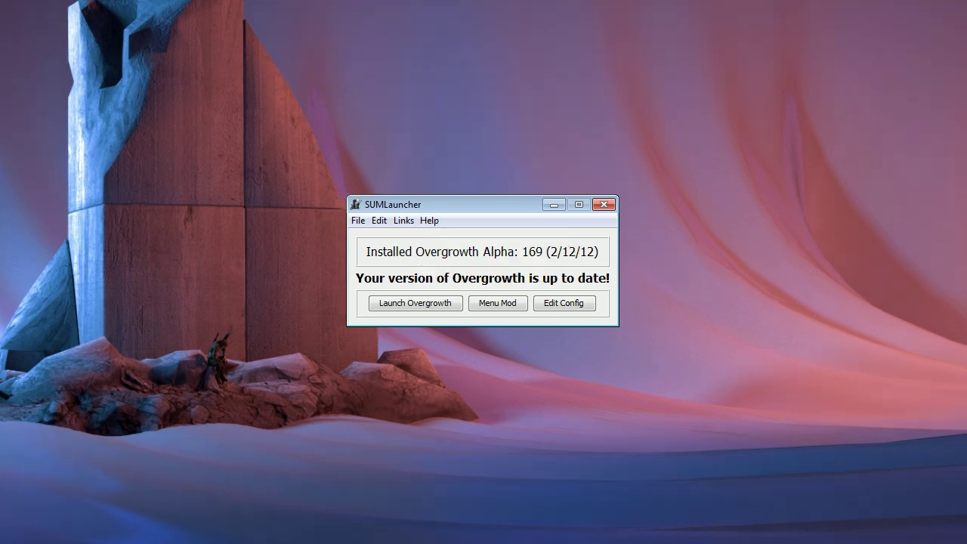